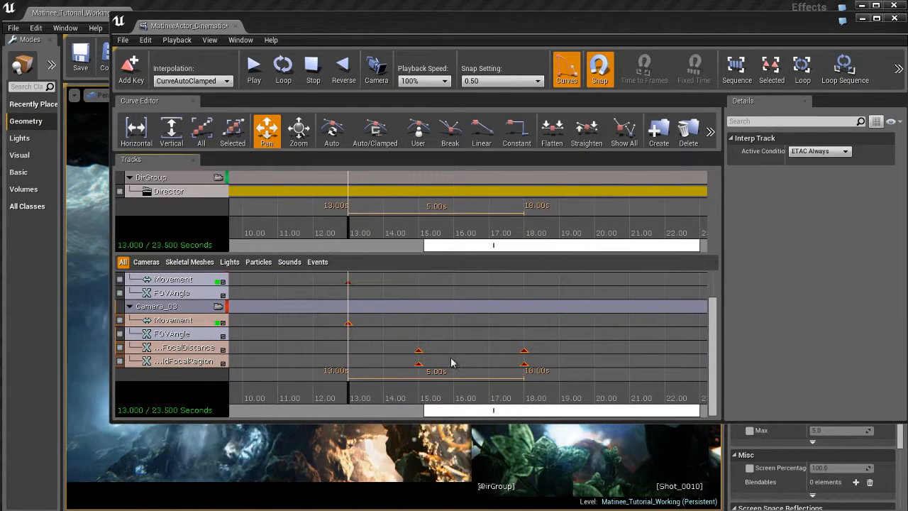
Step: Shift the selected Camera_03 movement, focal distance and focal region keys one second later, spanning 14 to 19 seconds
ctrl+drag(347, 323, 384, 323)
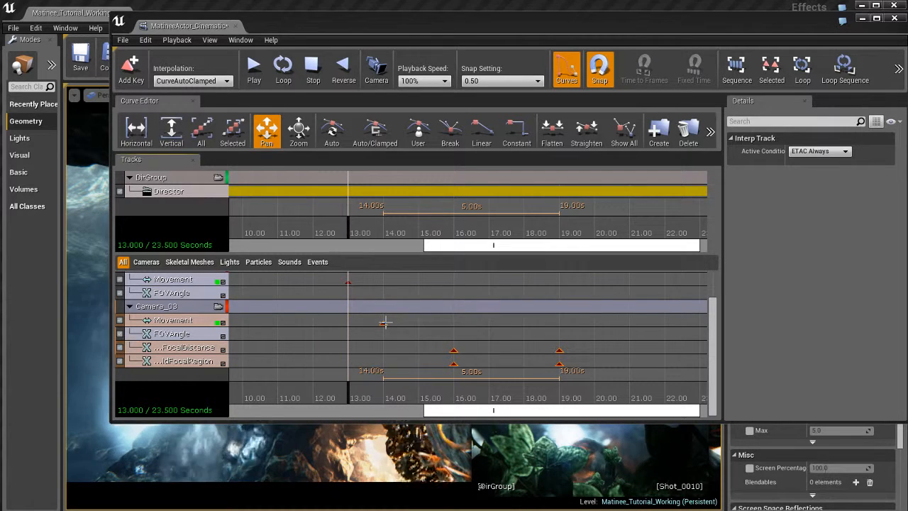
drag(395, 396, 258, 394)
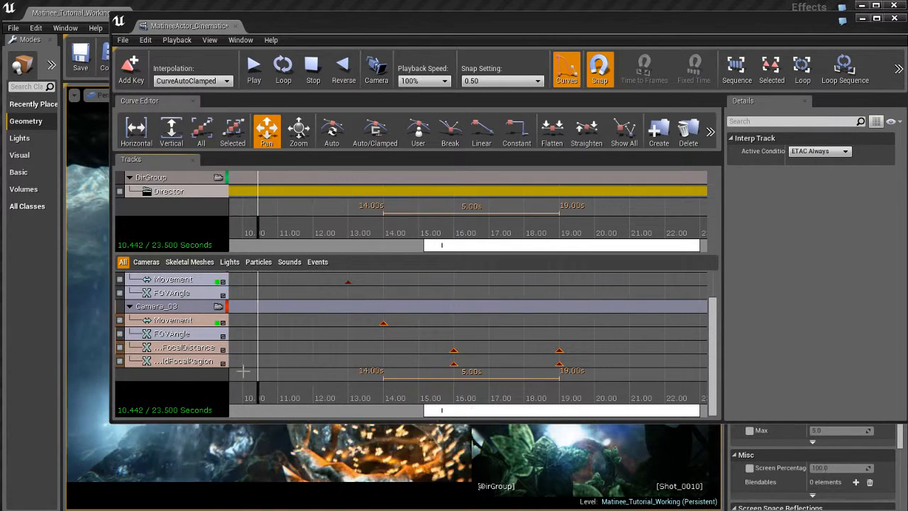
Step: Collapse the Camera_03 and Camera_02 groups in the track list and select the Camera_01 group
double_click(195, 310)
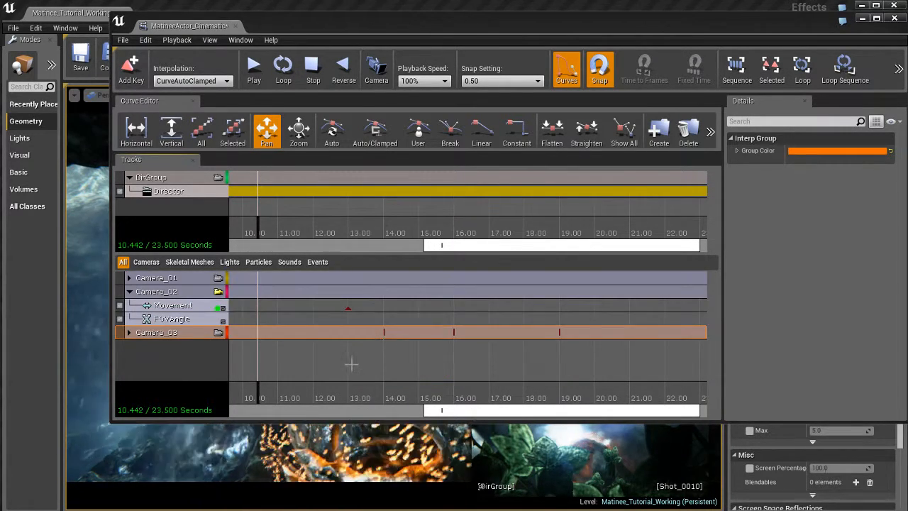
drag(333, 364, 527, 365)
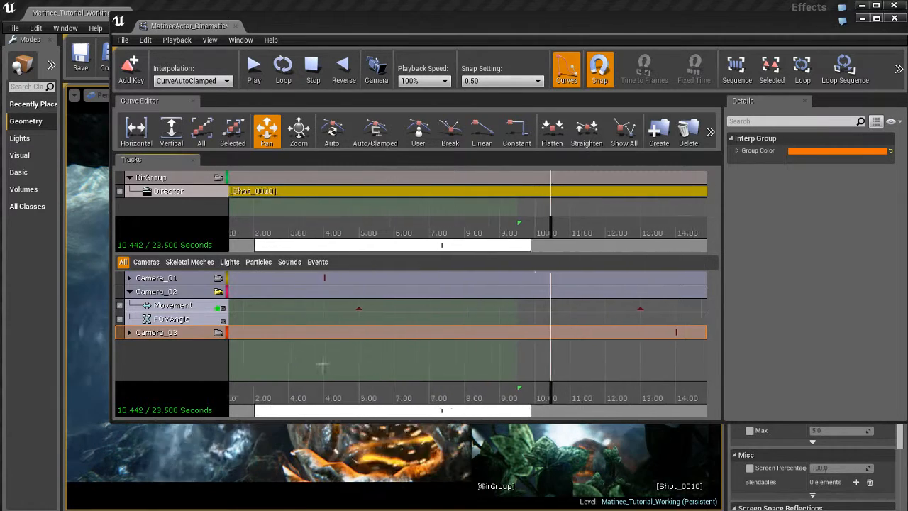
scroll(323, 364, down, 4)
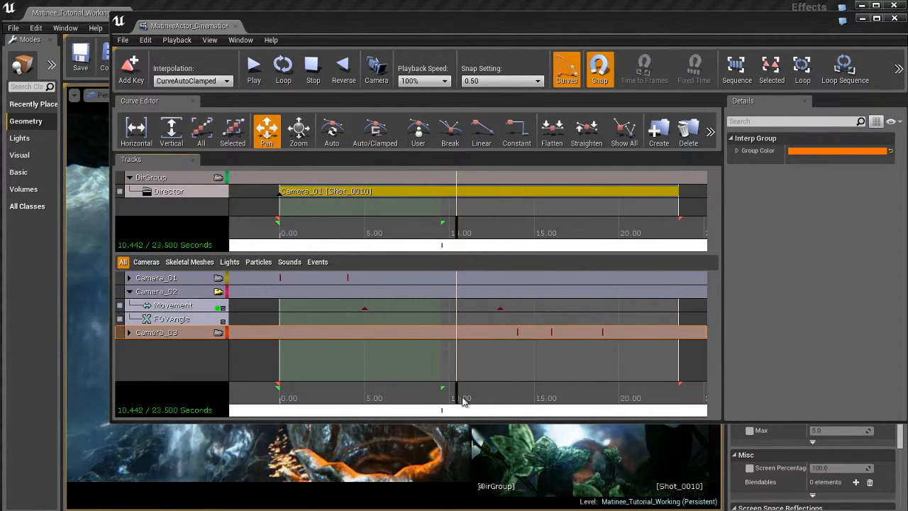
click(340, 398)
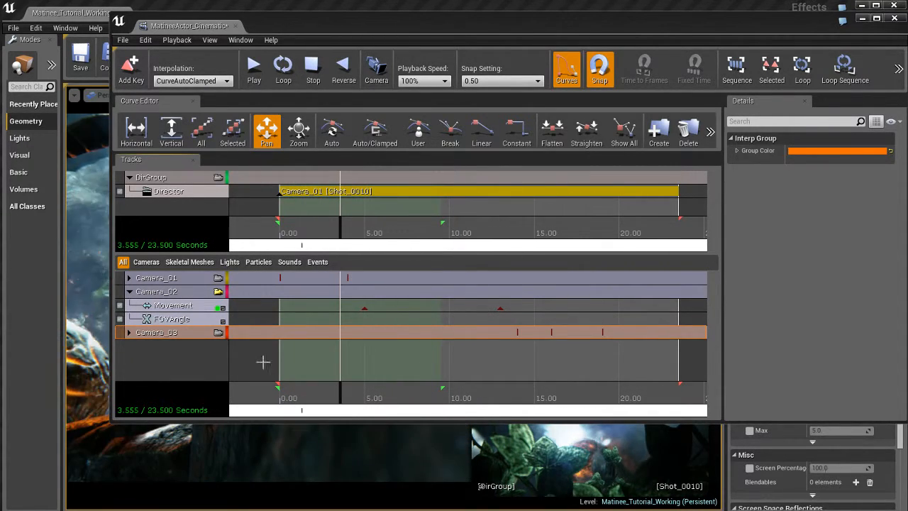
double_click(199, 292)
click(203, 278)
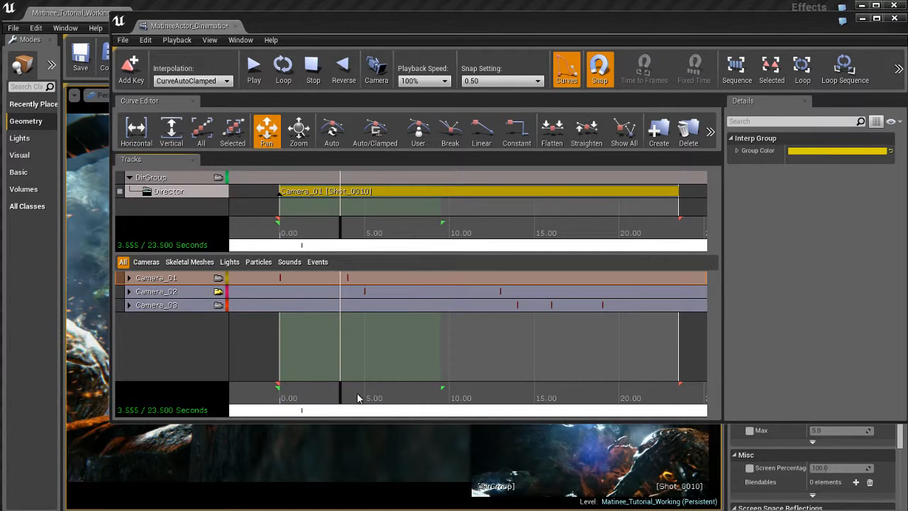
Step: Scrub the timeline from 0 to about 5 seconds to review the Camera_01 shot
click(270, 397)
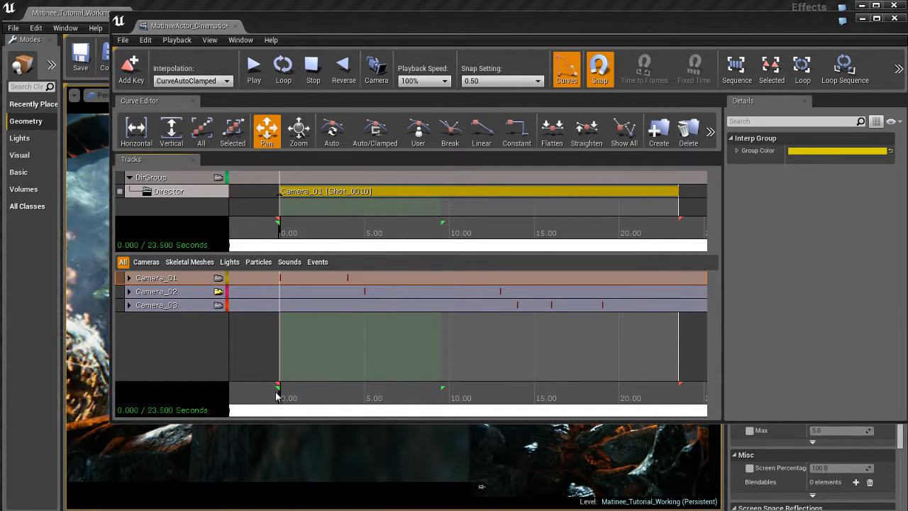
drag(277, 398, 350, 397)
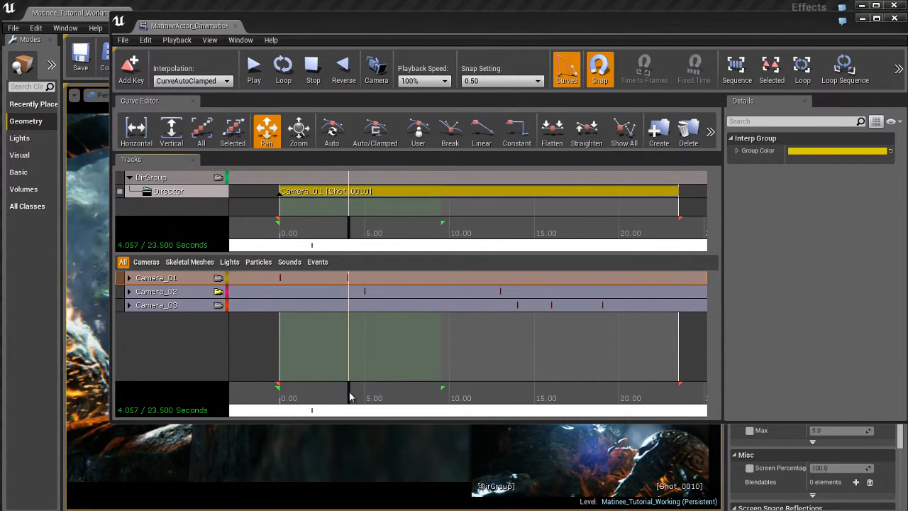
drag(350, 397, 367, 398)
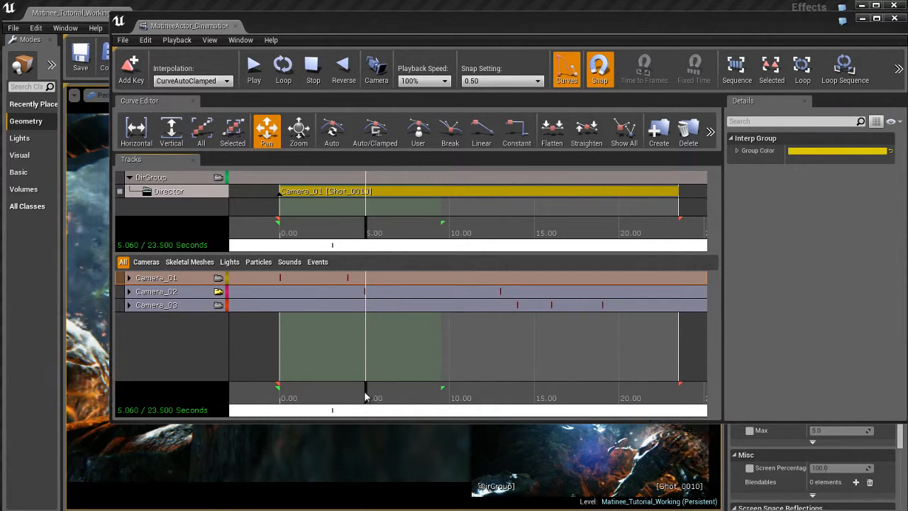
drag(366, 397, 366, 397)
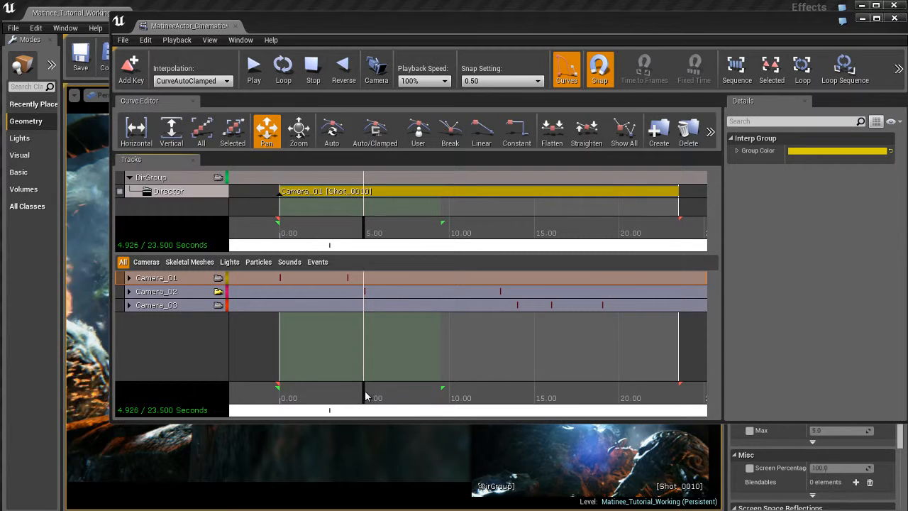
Step: Select the Camera_02 group and scrub from about 5 to 14 seconds to review its shot
click(203, 294)
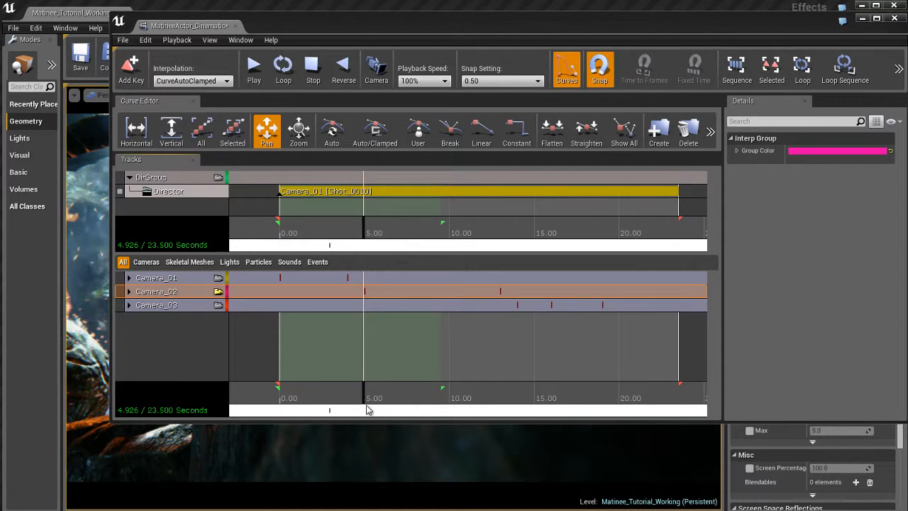
drag(365, 396, 502, 396)
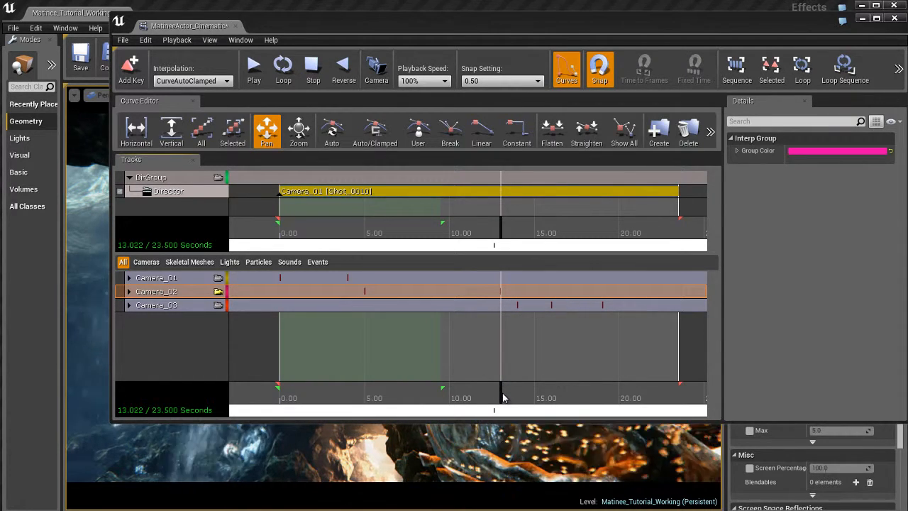
drag(503, 397, 518, 398)
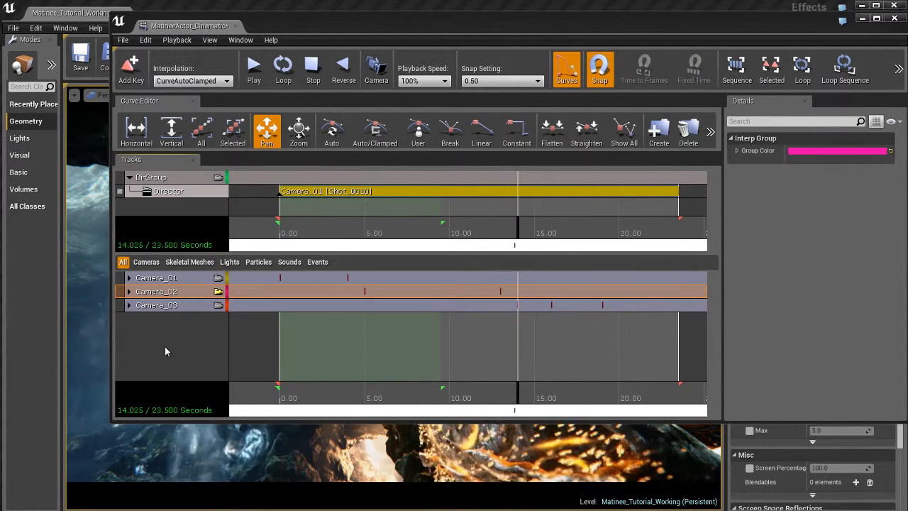
Step: Select the Camera_03 group and scrub from 14 to about 21 seconds to review its shot
click(177, 305)
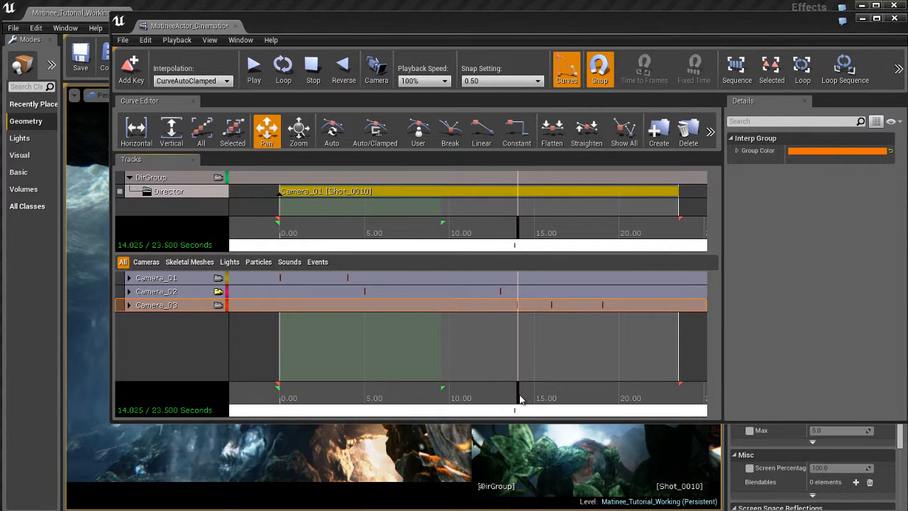
drag(520, 398, 601, 388)
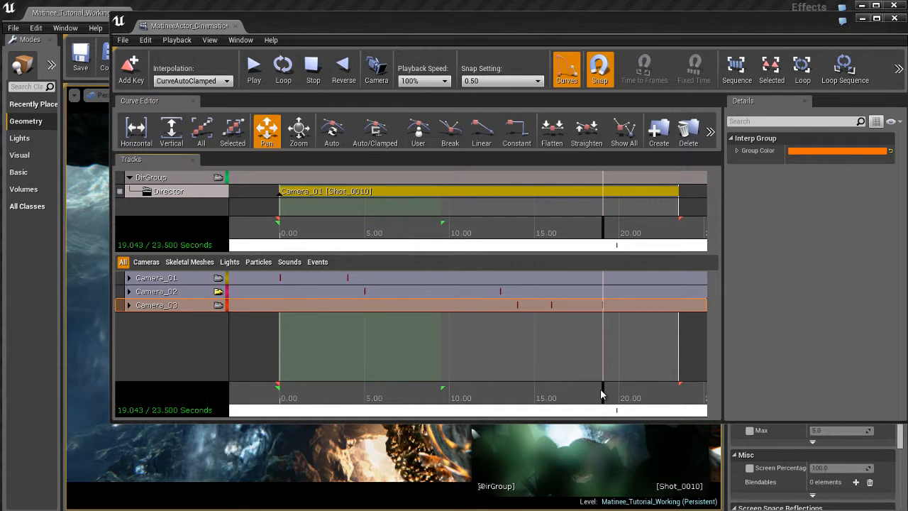
drag(601, 395, 642, 400)
Step: Shorten the whole sequence by moving its end marker to 21 seconds
scroll(571, 346, up, 3)
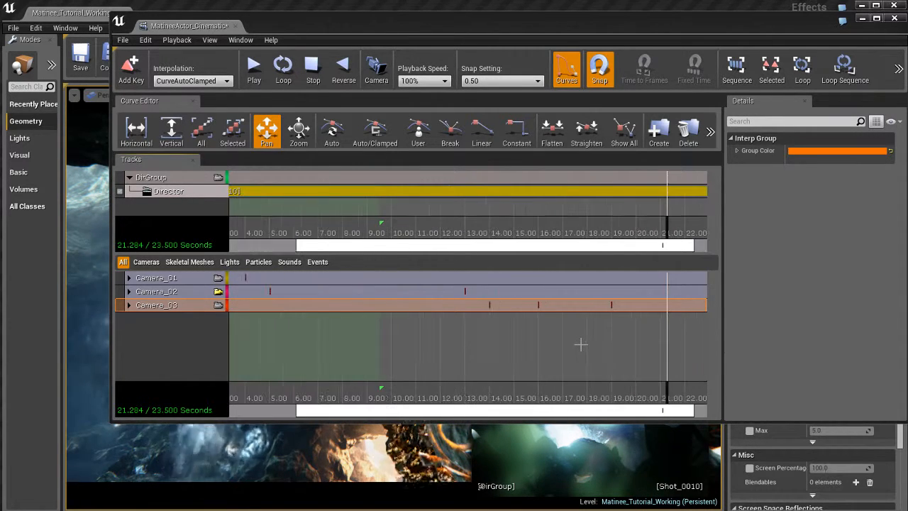
drag(636, 353, 511, 352)
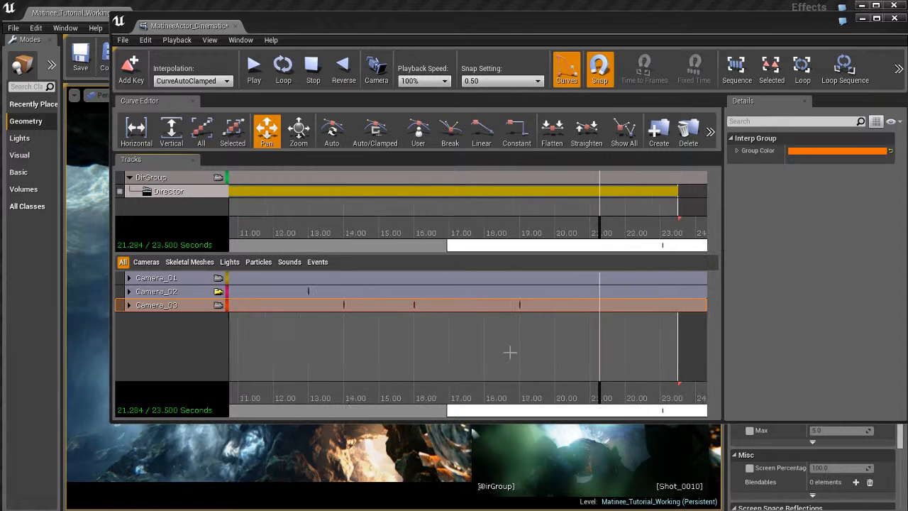
drag(598, 352, 503, 353)
click(427, 400)
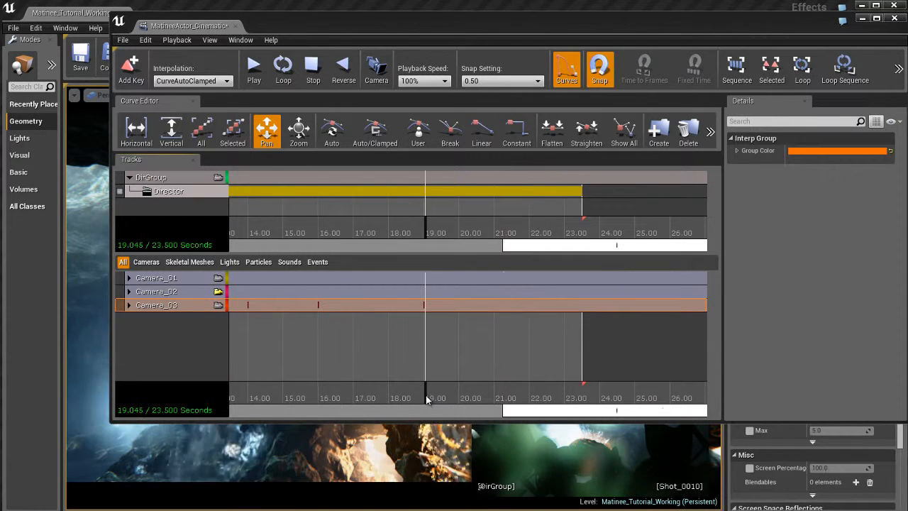
drag(427, 400, 495, 399)
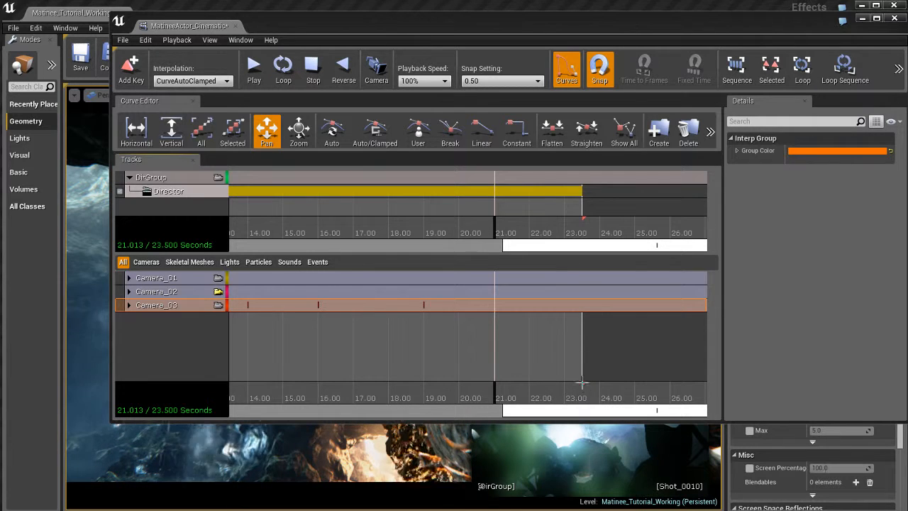
mouse_move(584, 384)
mouse_down()
mouse_move(541, 392)
mouse_move(604, 384)
mouse_up()
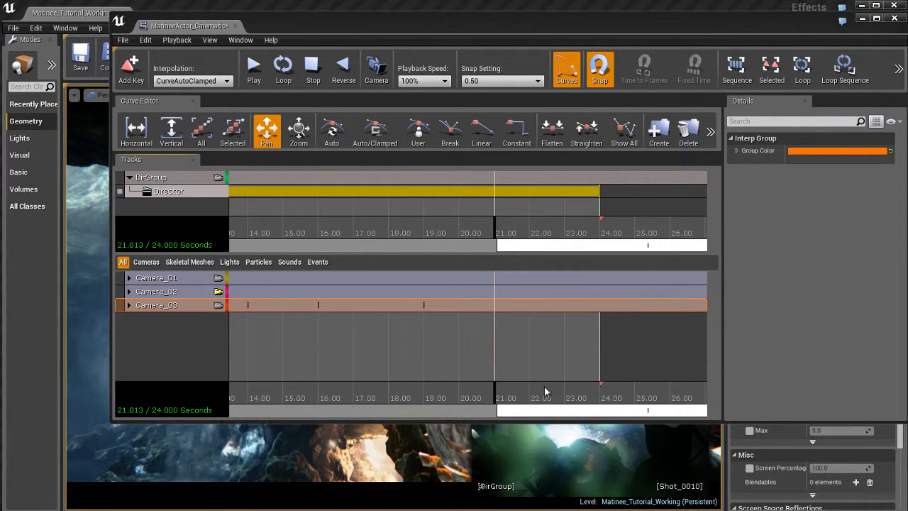
drag(545, 391, 497, 394)
Step: Extend the loop section's end to the 21-second sequence end and enlarge the director track area
drag(478, 355, 345, 355)
scroll(499, 355, down, 5)
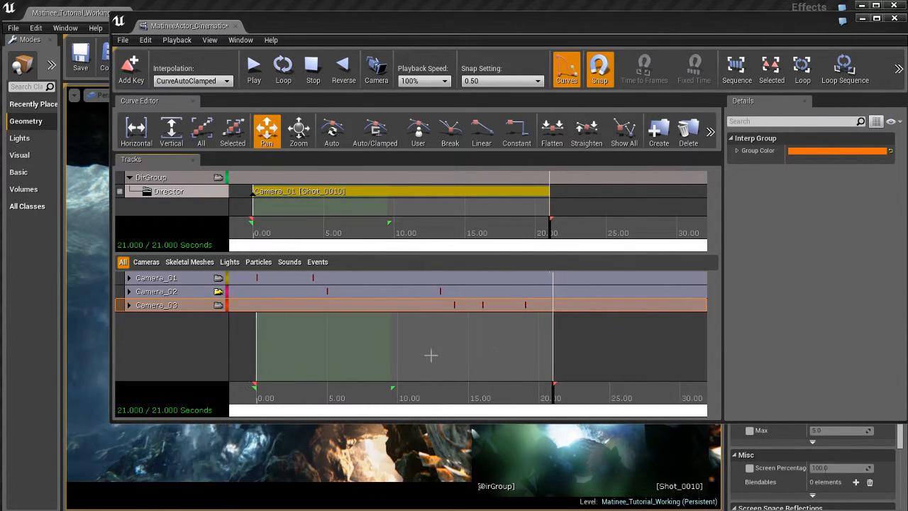
mouse_move(429, 355)
mouse_down()
mouse_move(466, 357)
mouse_move(415, 405)
mouse_up()
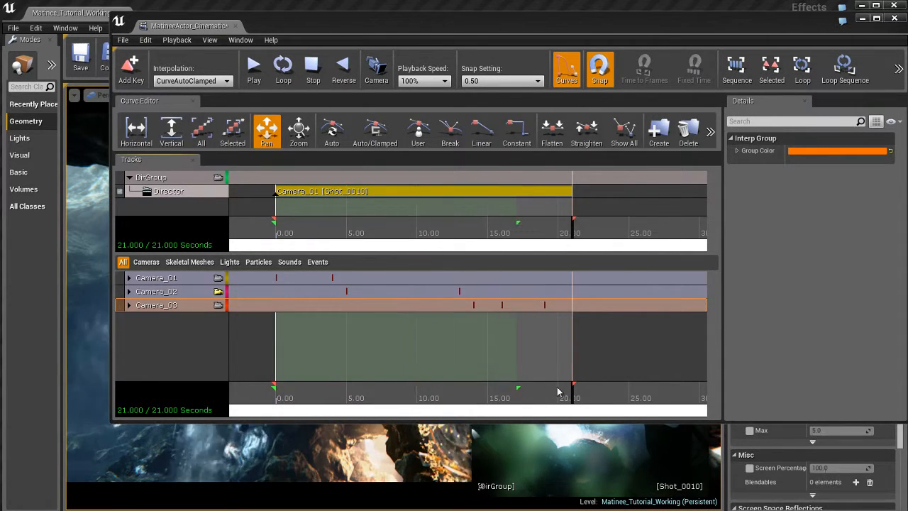
drag(558, 391, 596, 390)
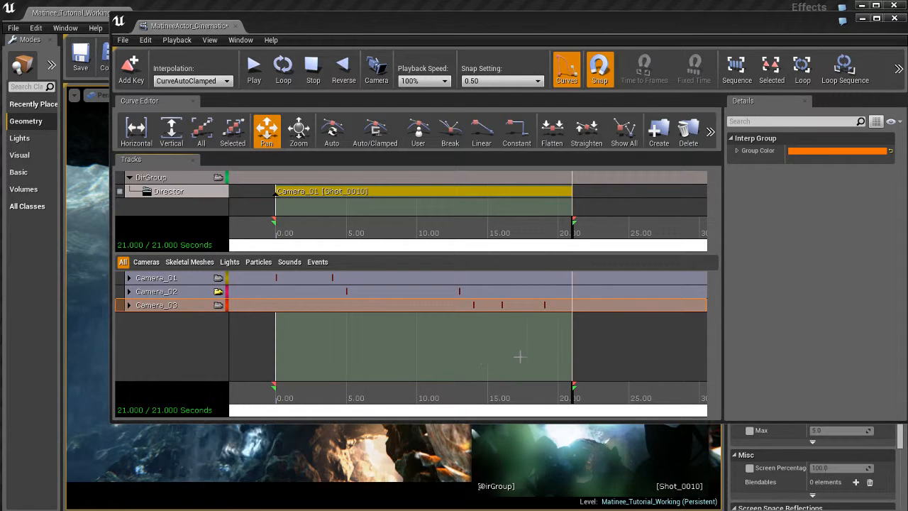
drag(519, 357, 495, 359)
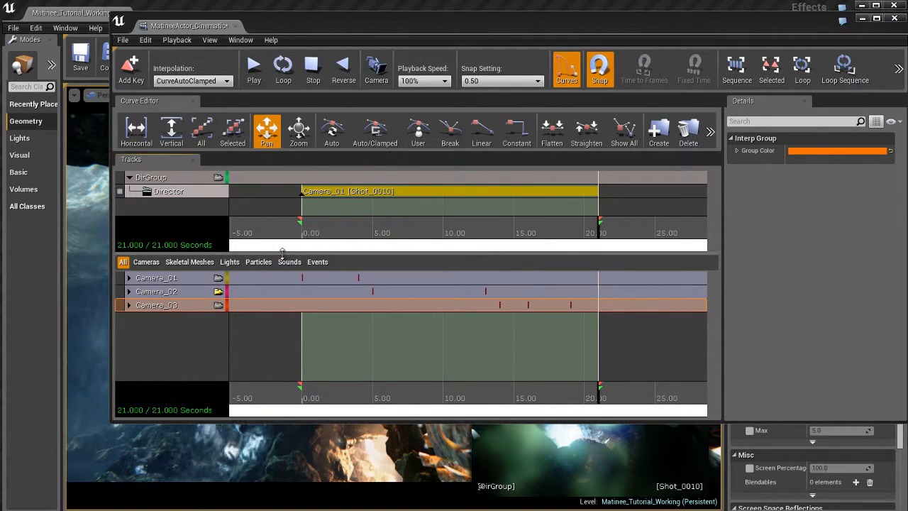
drag(282, 253, 379, 314)
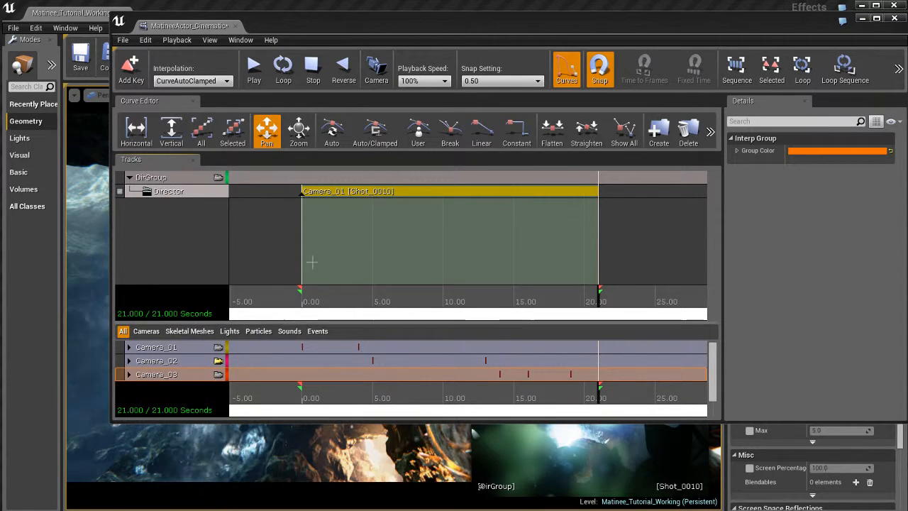
Step: Scrub from the start to the 5-second mark and add a Director track cut to Camera_02 there
click(299, 298)
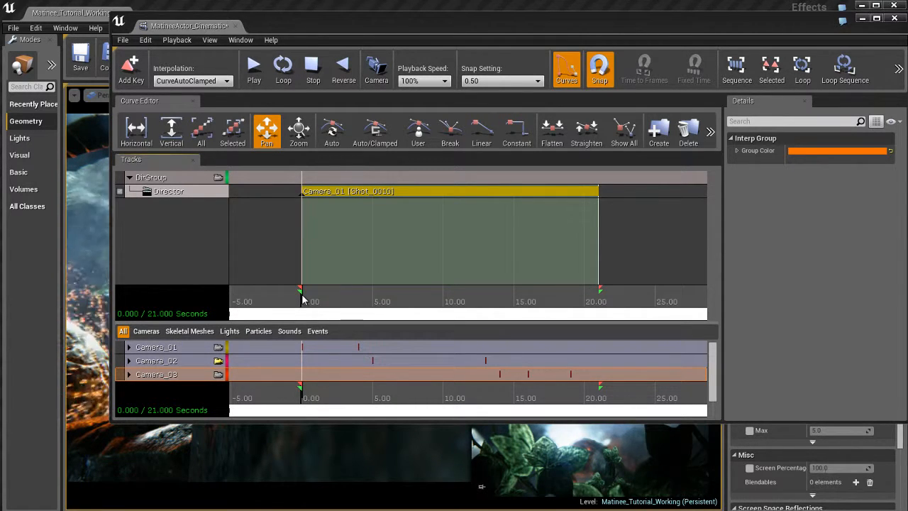
drag(301, 294, 359, 298)
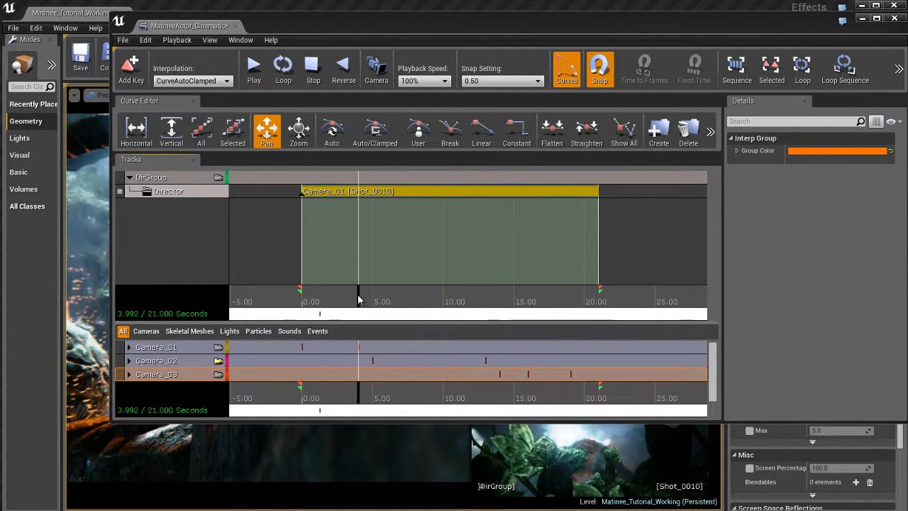
drag(362, 299, 374, 301)
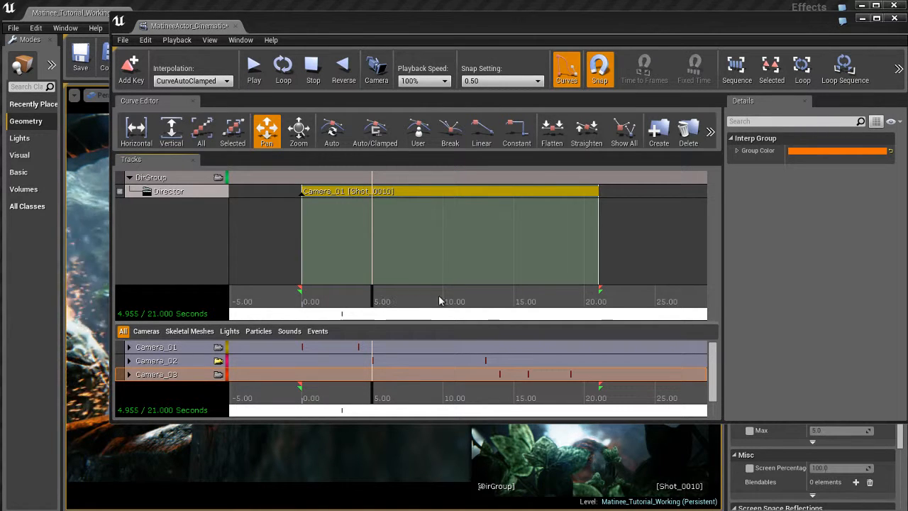
click(205, 193)
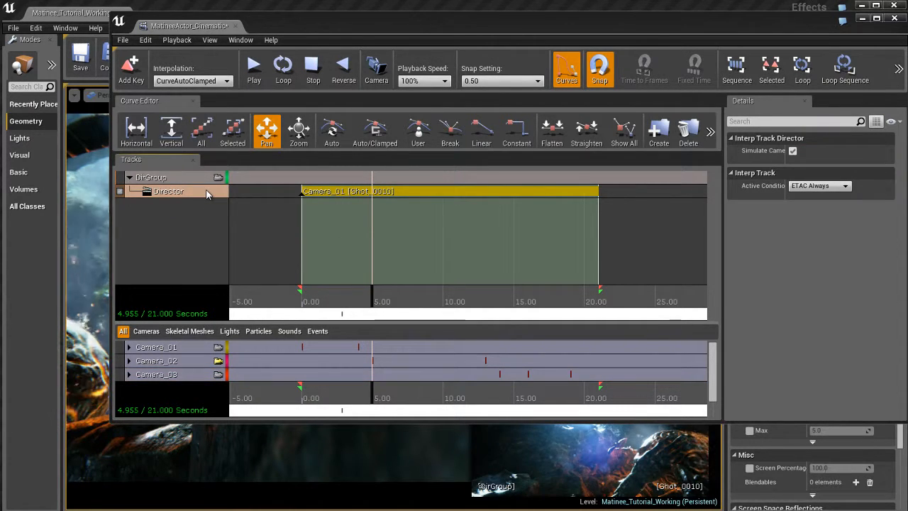
key(Return)
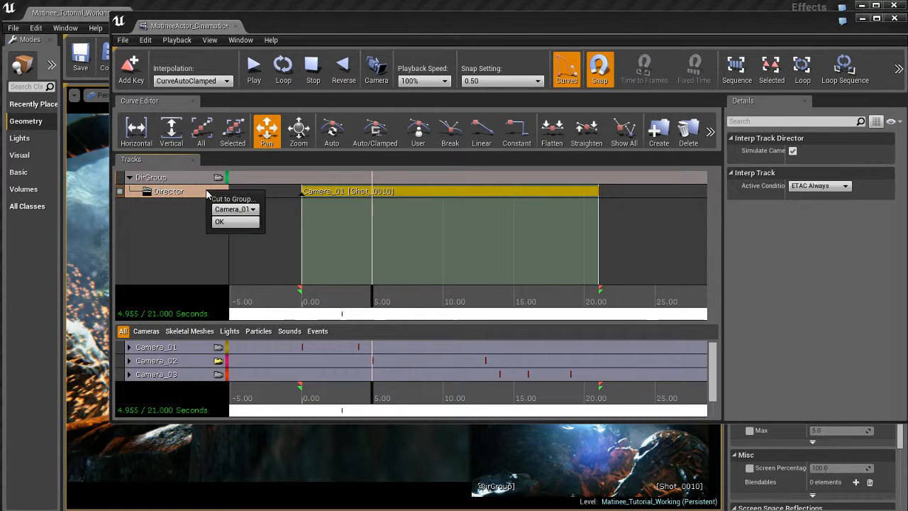
click(249, 210)
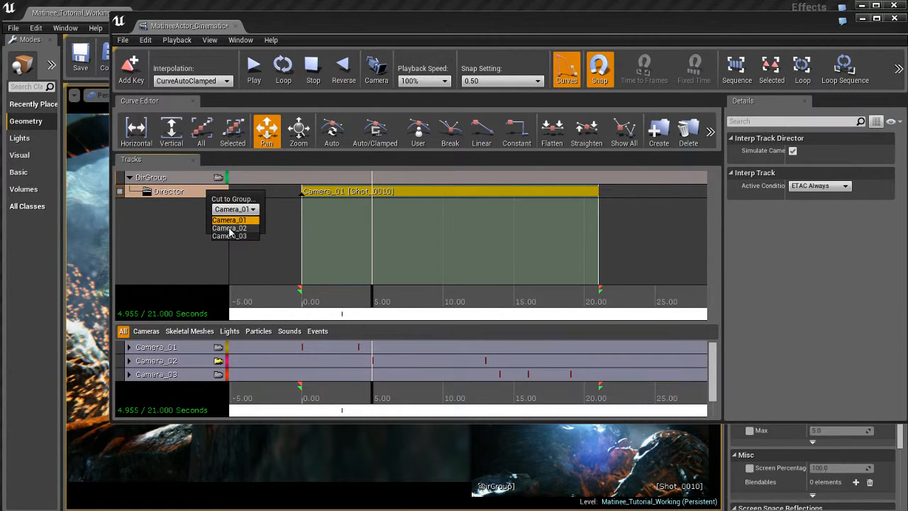
click(230, 228)
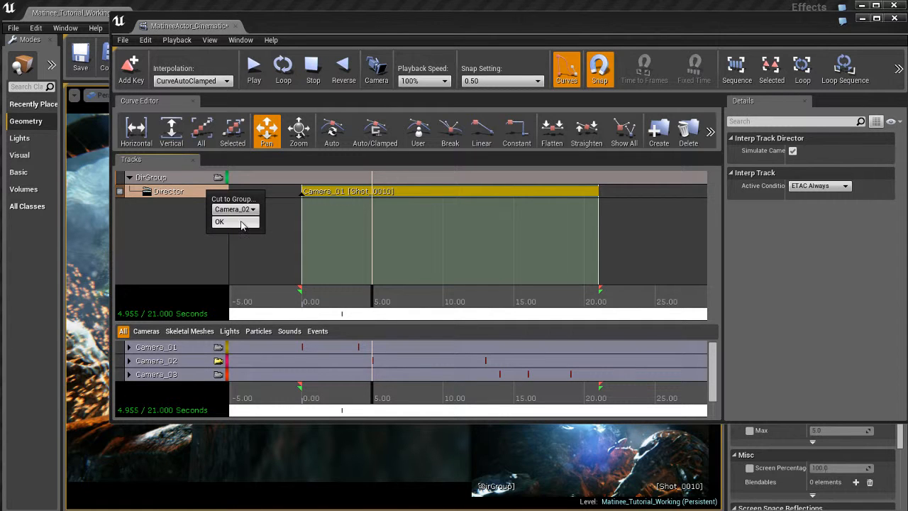
click(241, 225)
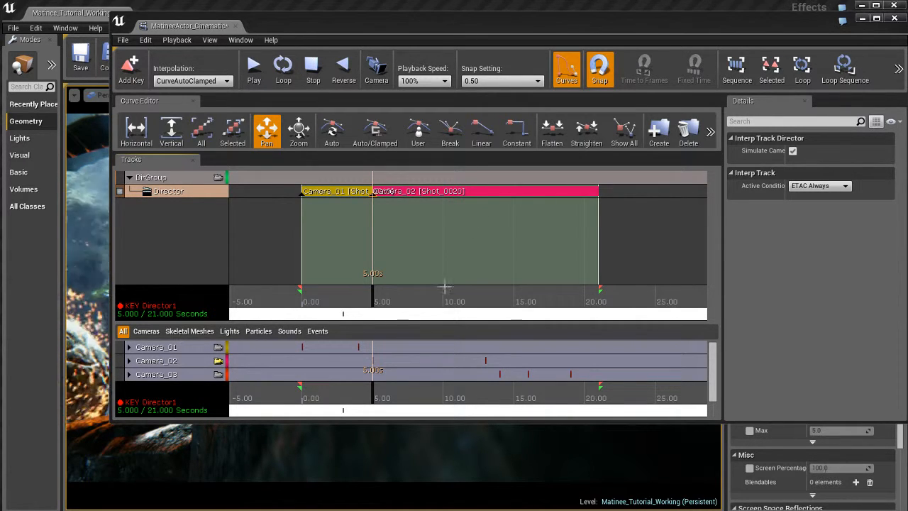
mouse_move(379, 304)
mouse_down()
mouse_move(305, 300)
mouse_move(374, 300)
mouse_up()
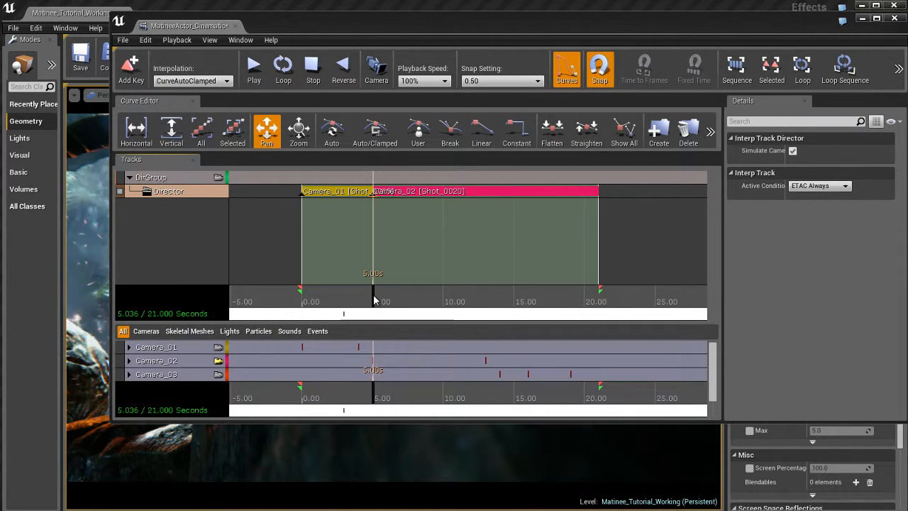
Step: Move the time marker to about 14 seconds and add a Director track cut to Camera_03 there
drag(375, 300, 501, 295)
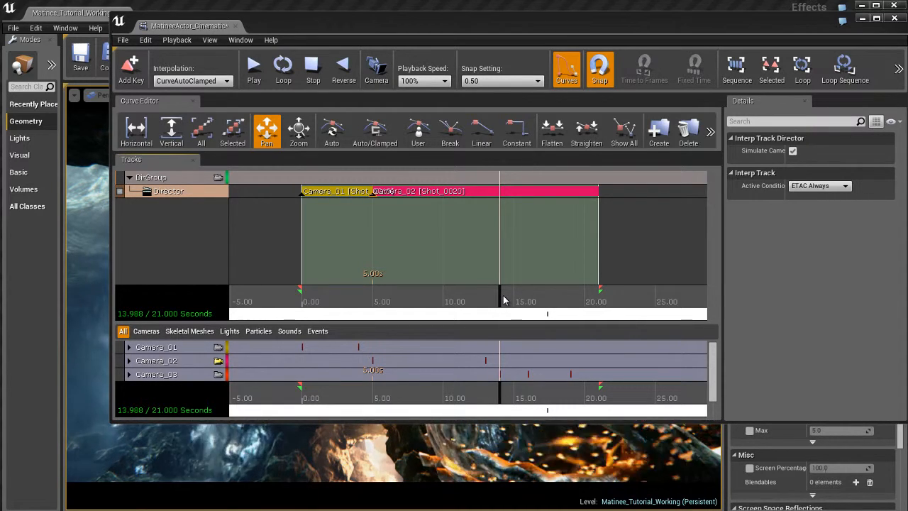
drag(500, 301, 502, 303)
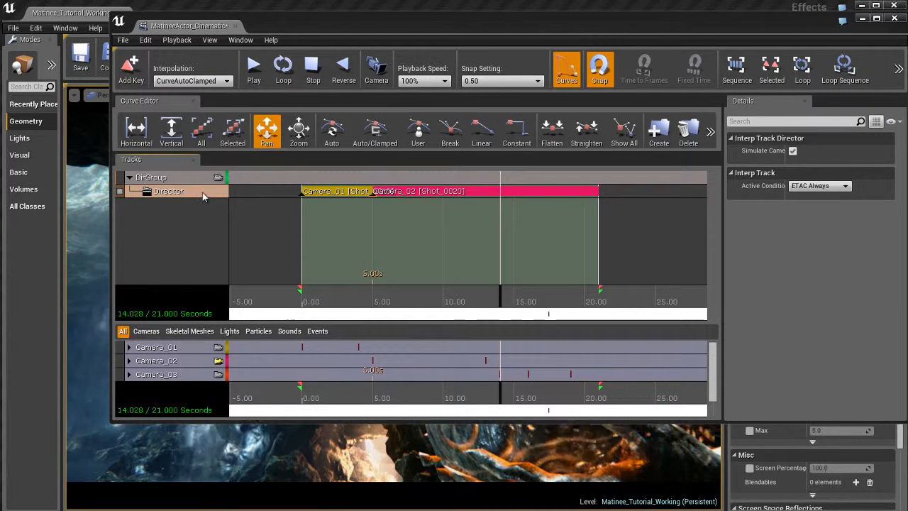
key(Return)
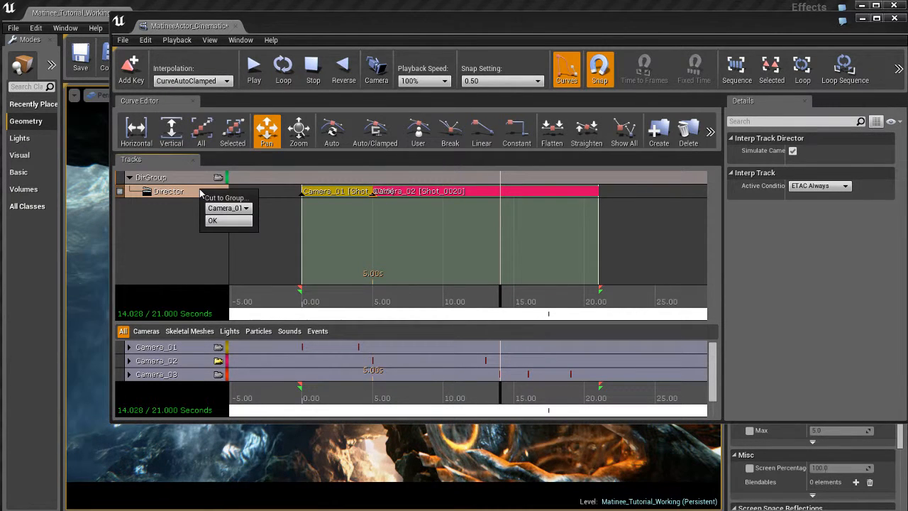
click(238, 207)
click(237, 235)
click(240, 222)
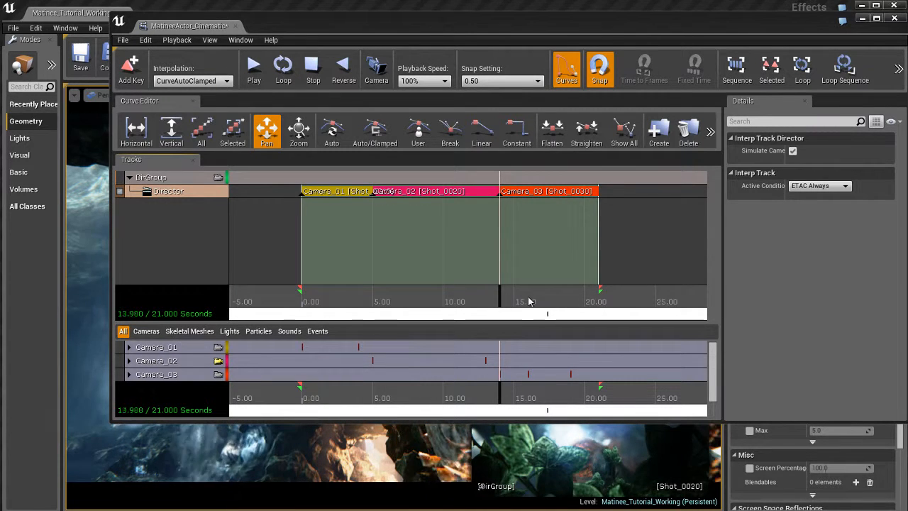
Step: Review the cut sequence by scrubbing to 21 seconds and back, and play it with the Matinee window clear of the viewport
drag(528, 302, 608, 303)
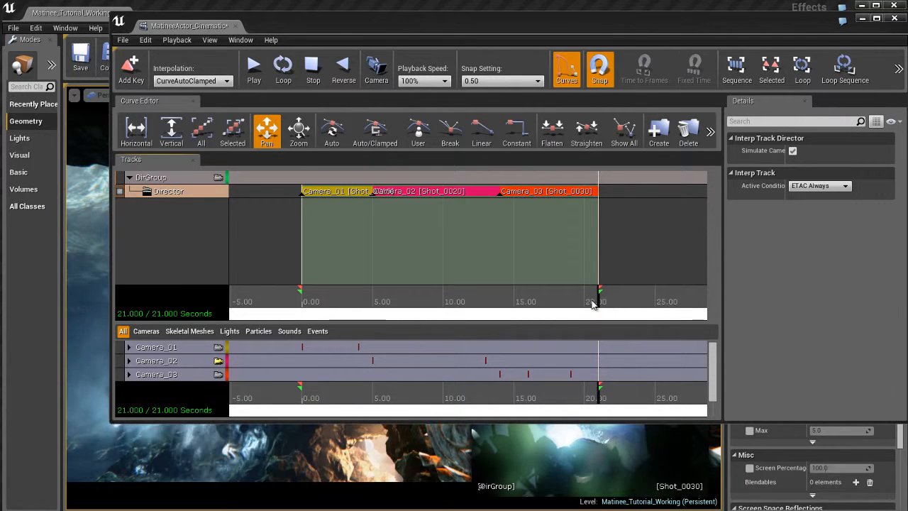
drag(591, 301, 288, 304)
drag(189, 31, 519, 10)
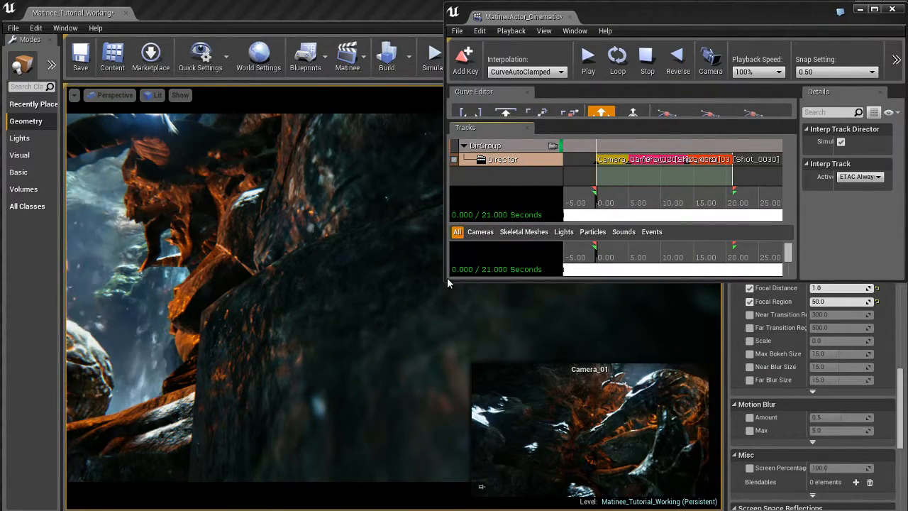
drag(444, 282, 526, 312)
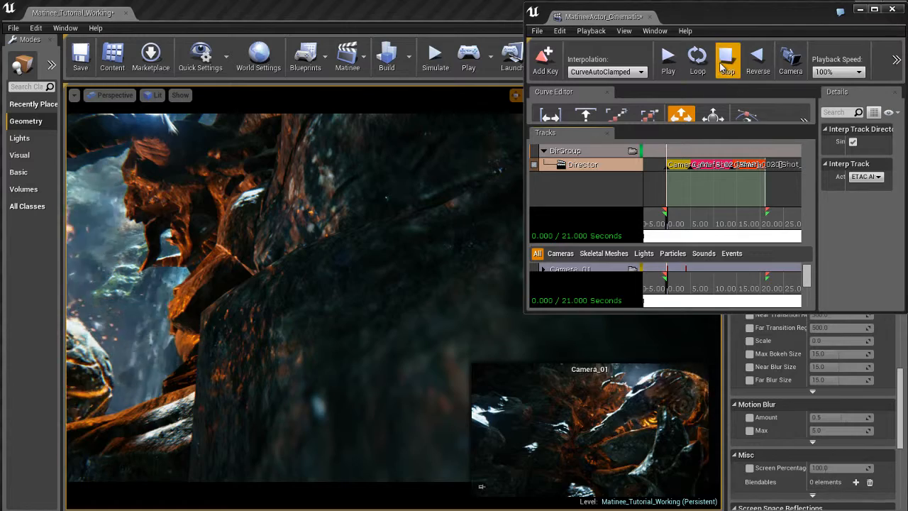
click(667, 63)
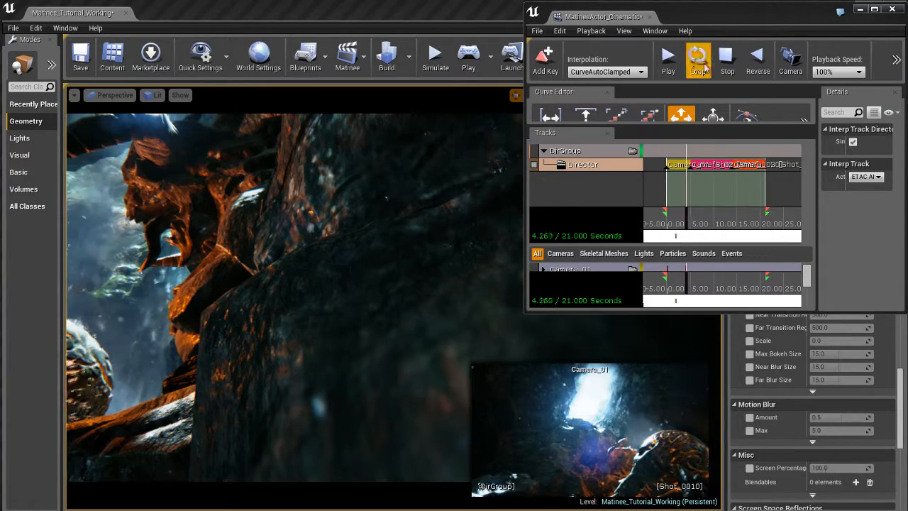
click(729, 65)
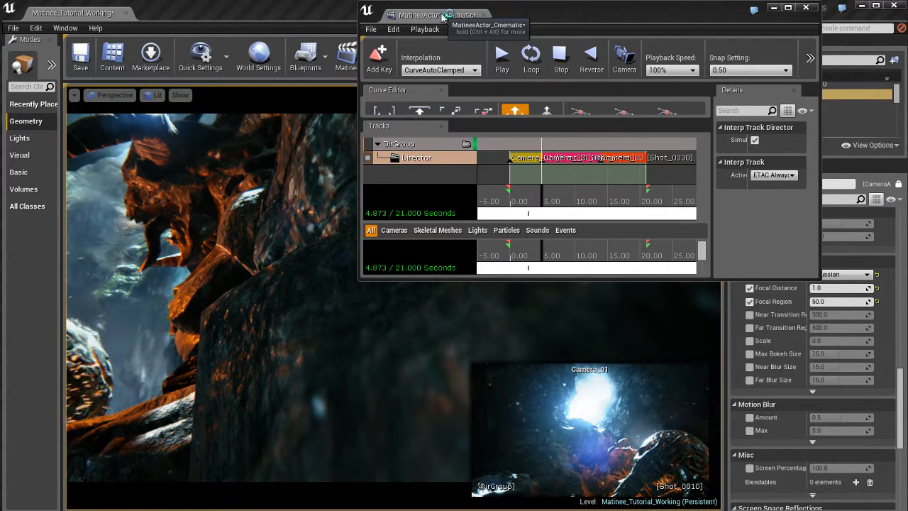
Step: Close the Matinee editor to save the level, and reopen MatineeActor_Cinematic docked in the main window
click(483, 15)
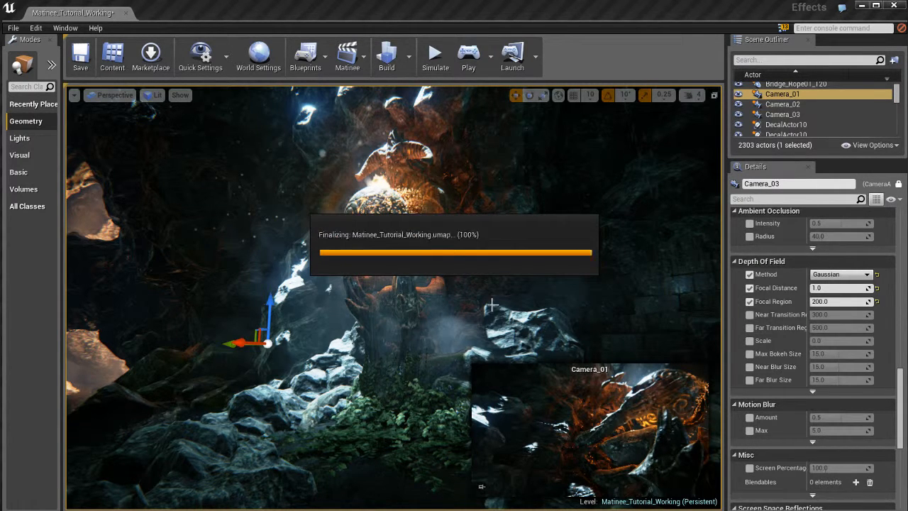
click(347, 56)
click(400, 129)
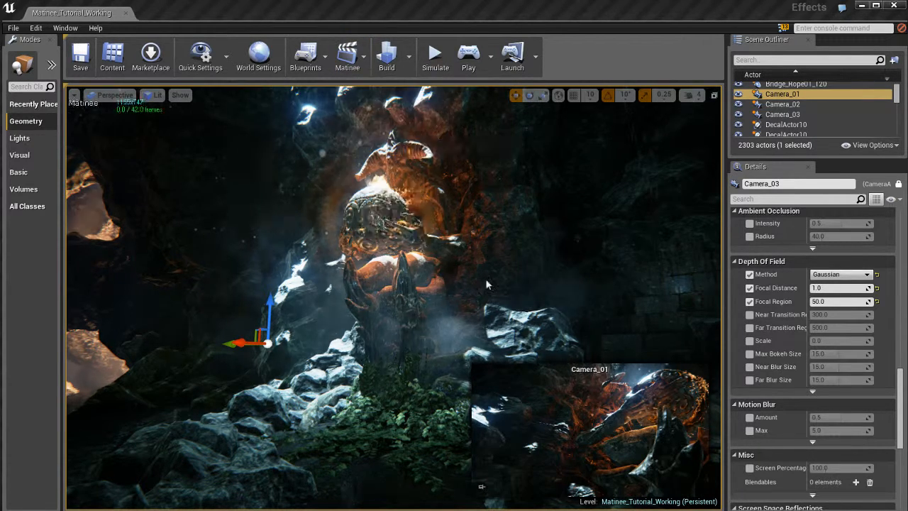
double_click(161, 61)
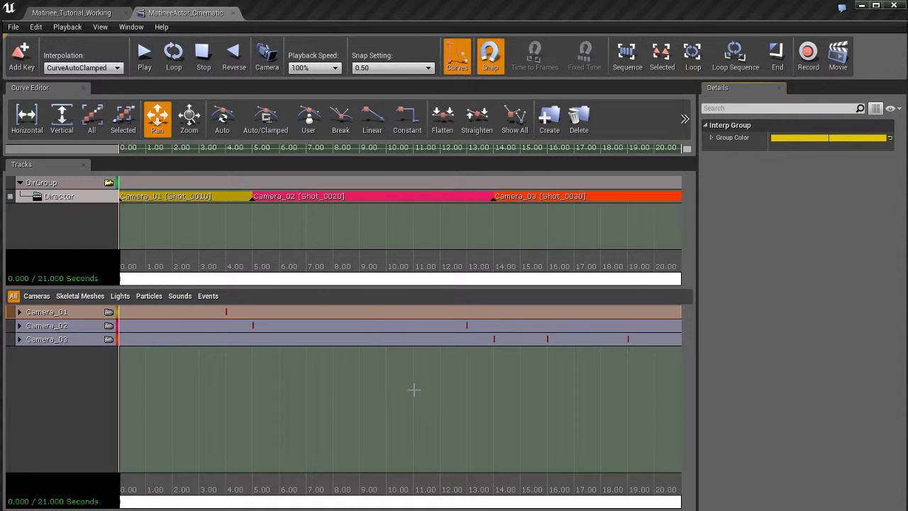
scroll(413, 390, down, 3)
scroll(414, 389, up, 2)
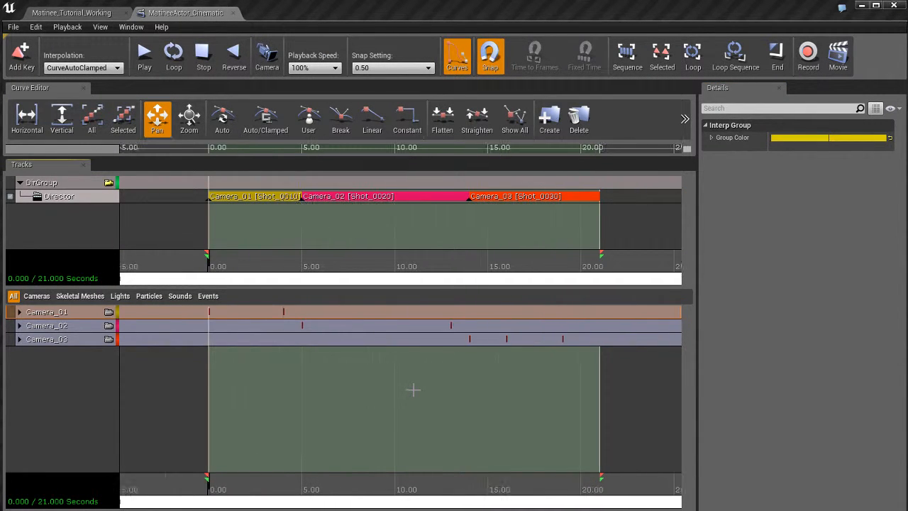
Step: Lock the viewport to the DirGroup camera view and shrink the undocked Matinee window to uncover the viewport
click(39, 184)
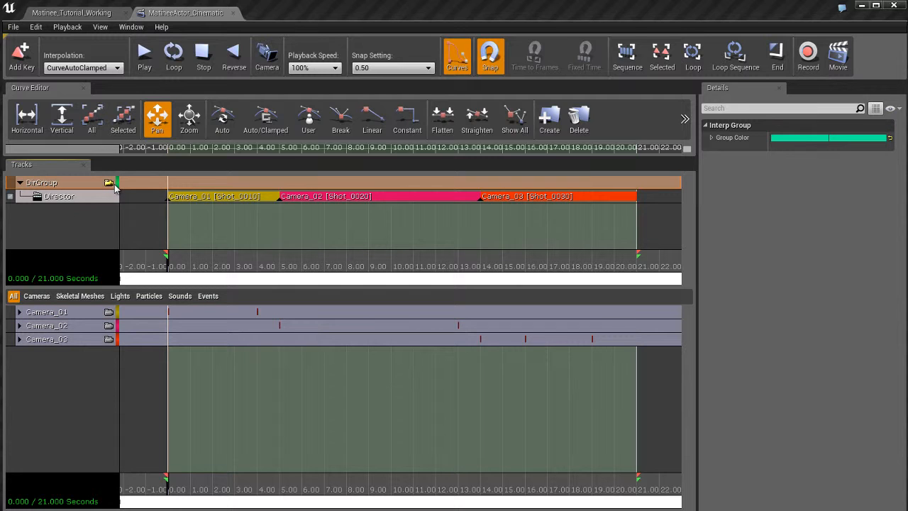
click(108, 183)
drag(181, 12, 340, 84)
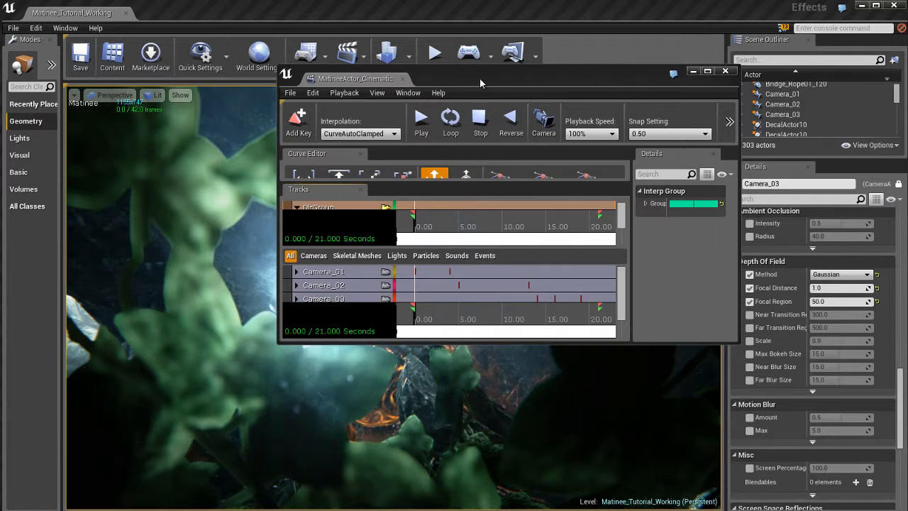
drag(494, 80, 649, 17)
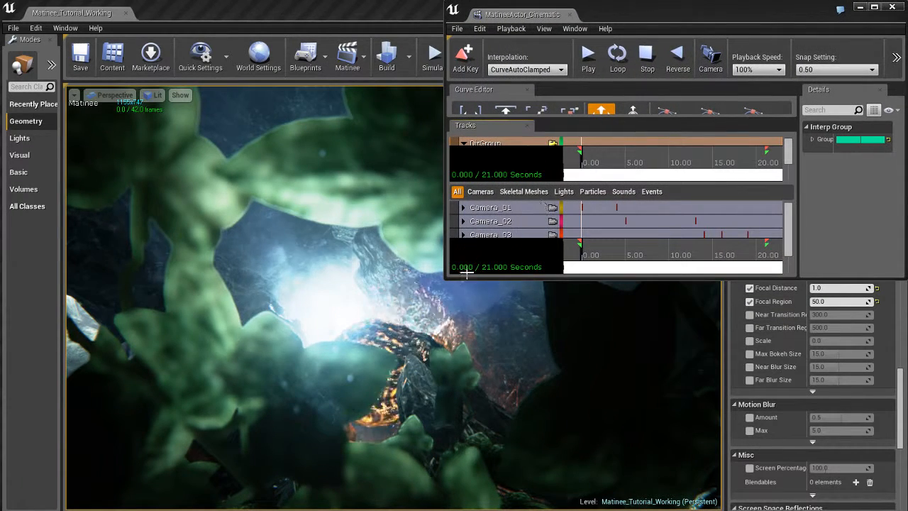
drag(445, 278, 574, 300)
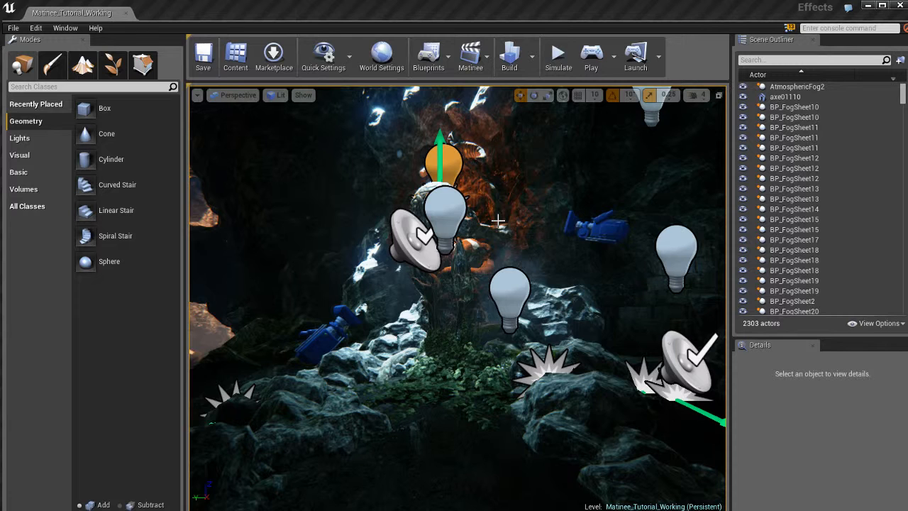
Step: Open the existing MatineeActor_Cinematic for editing and dock its window beside the level
click(473, 61)
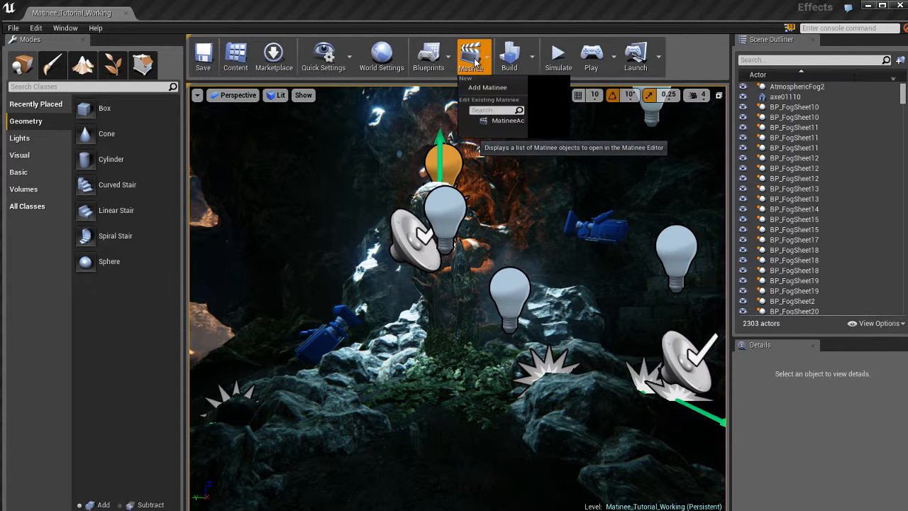
click(508, 130)
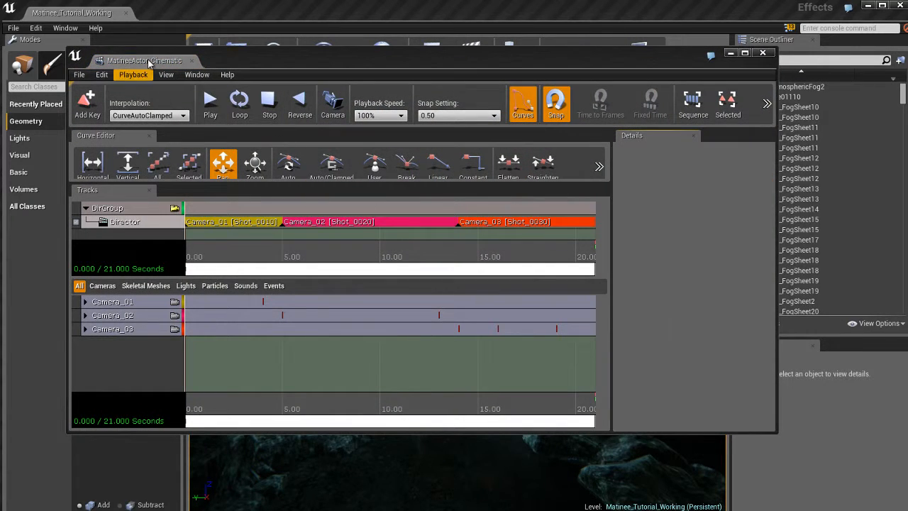
drag(149, 62, 184, 13)
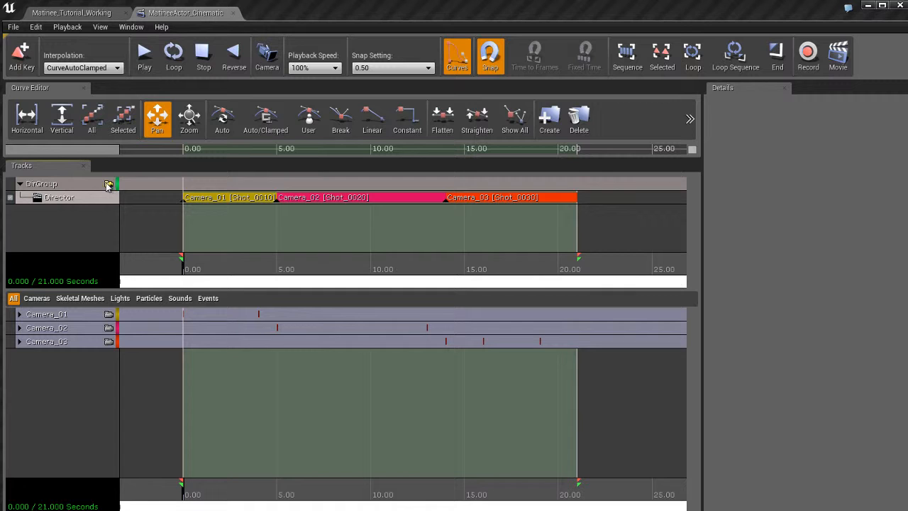
Step: Make the viewport follow the DirGroup camera cuts and reduce the floating Matinee window so the viewport stays visible
click(39, 186)
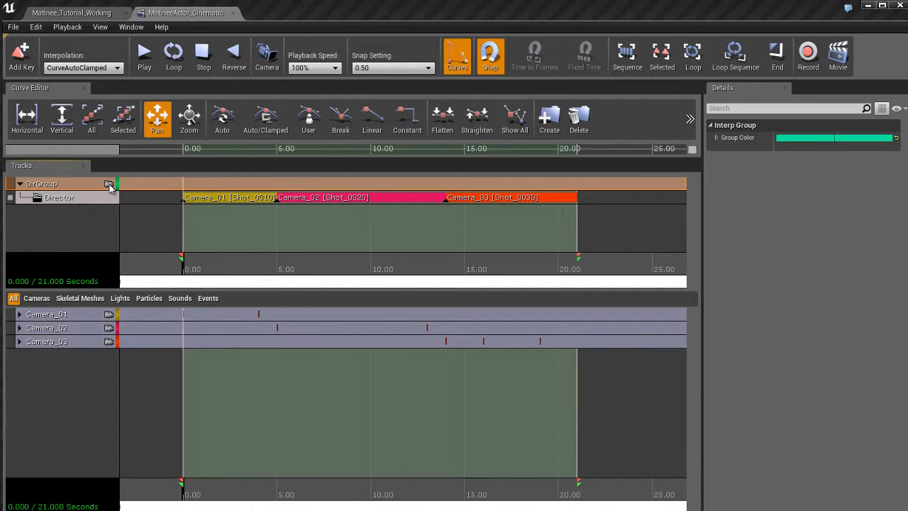
drag(170, 12, 500, 11)
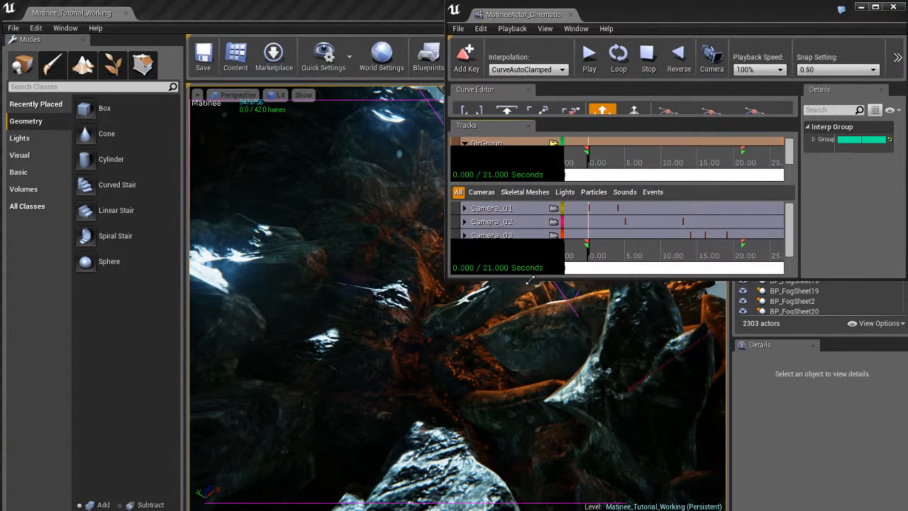
drag(446, 281, 605, 325)
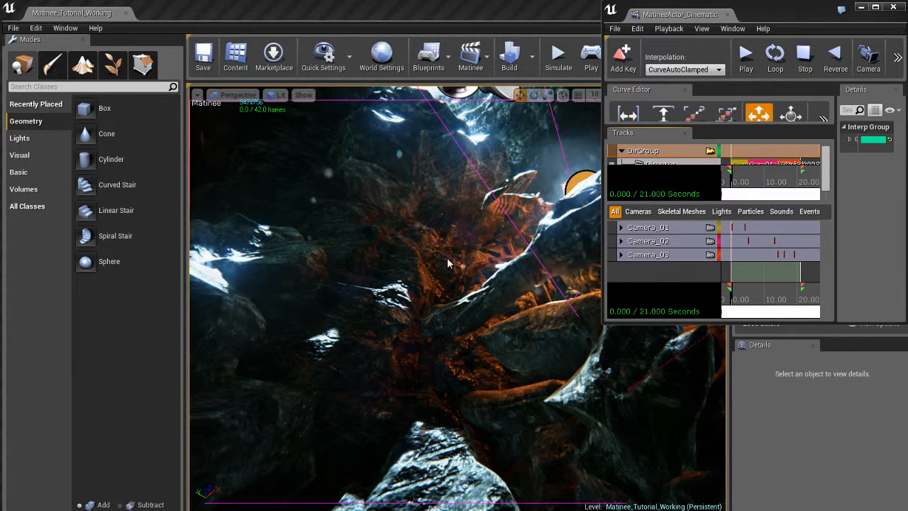
Step: Hide the editor icons with Game View and play the full cinematic, stopping it back at the start
right_drag(448, 263, 446, 261)
key(g)
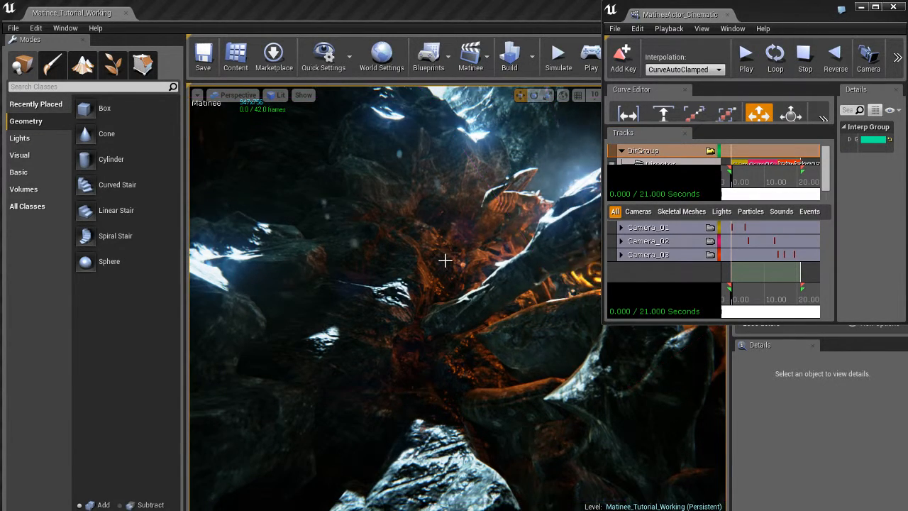
click(747, 64)
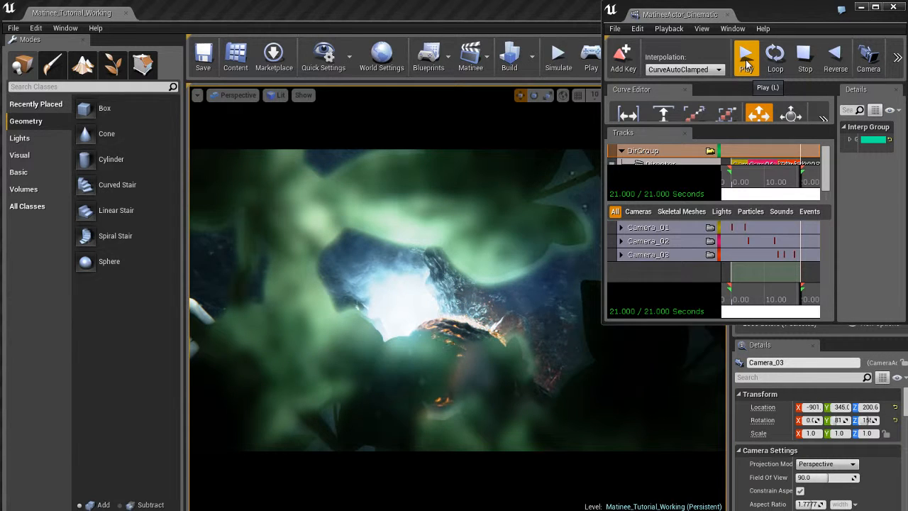
click(805, 64)
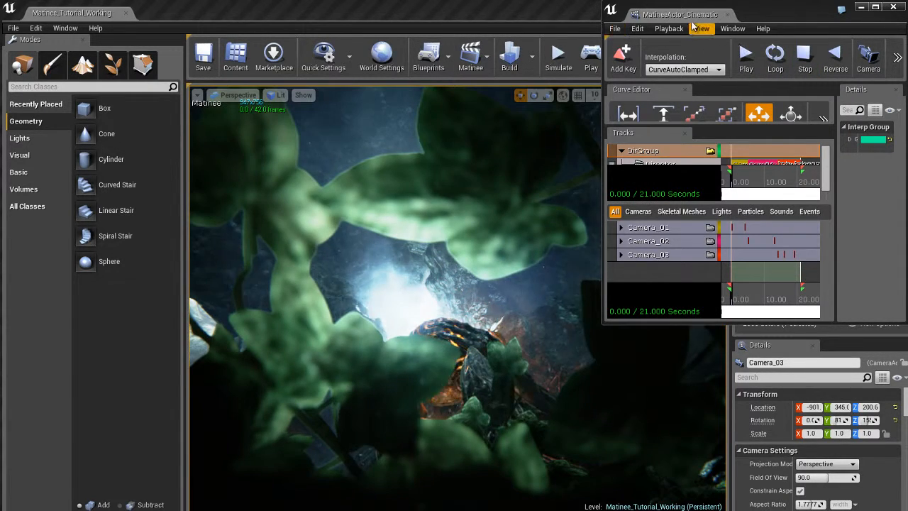
Step: Dock the Matinee editor beside the level again and return to the Matinee_Tutorial_Working level
drag(680, 15, 272, 32)
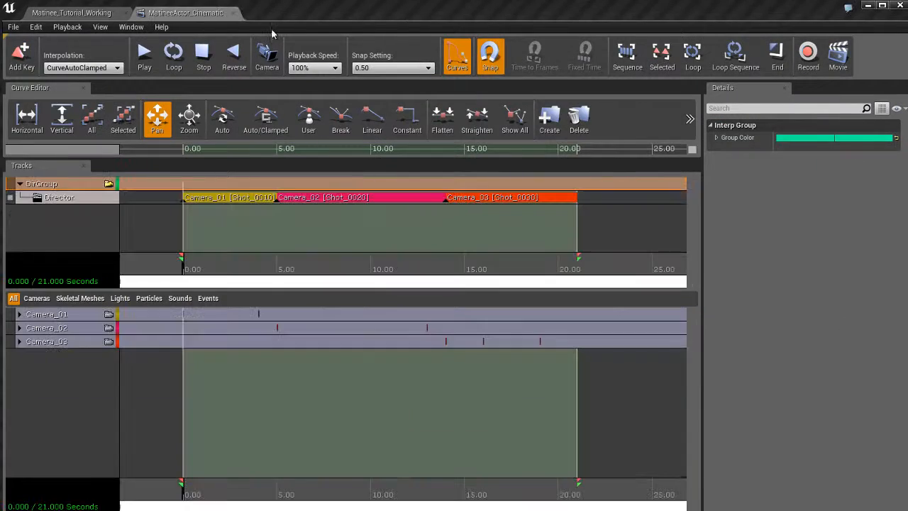
click(71, 12)
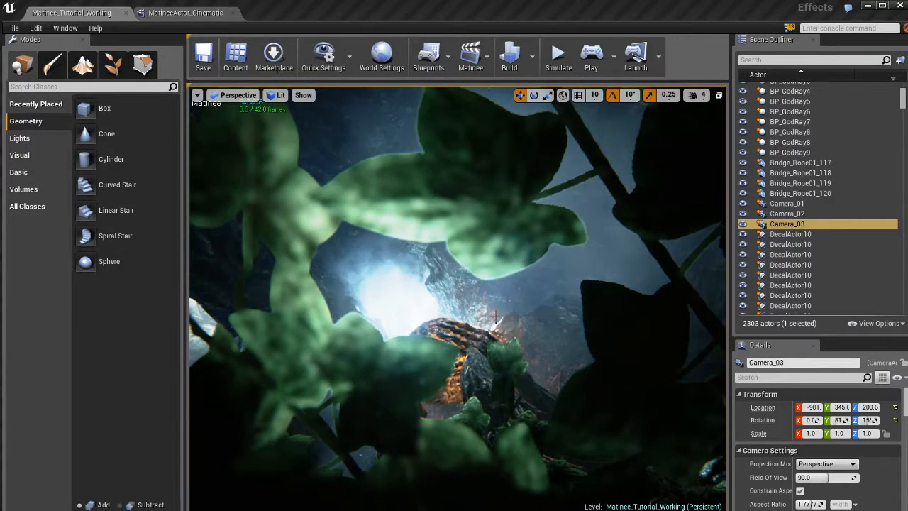